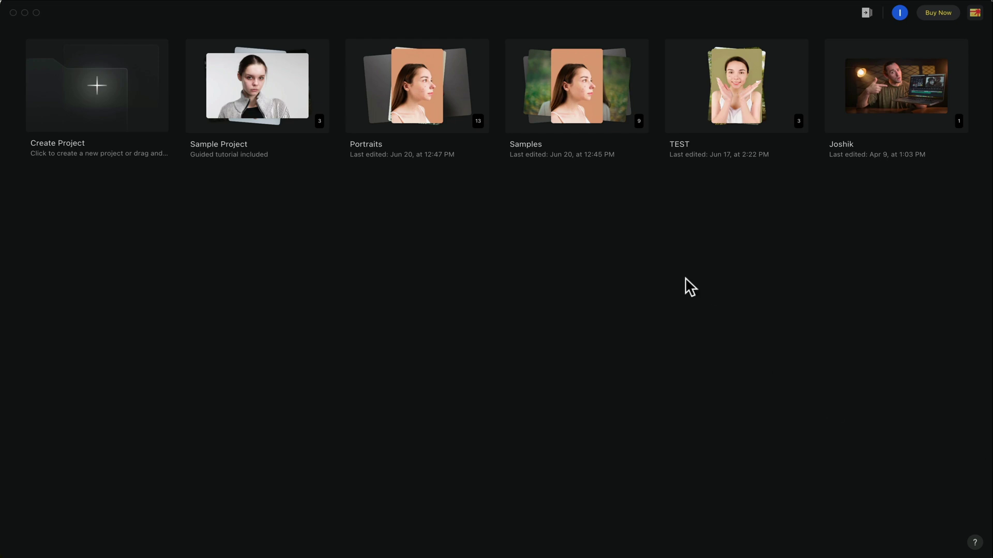
Step: Create and save a new project named Portraits_B
{"action": "left_click", "coordinate": [133, 107]}
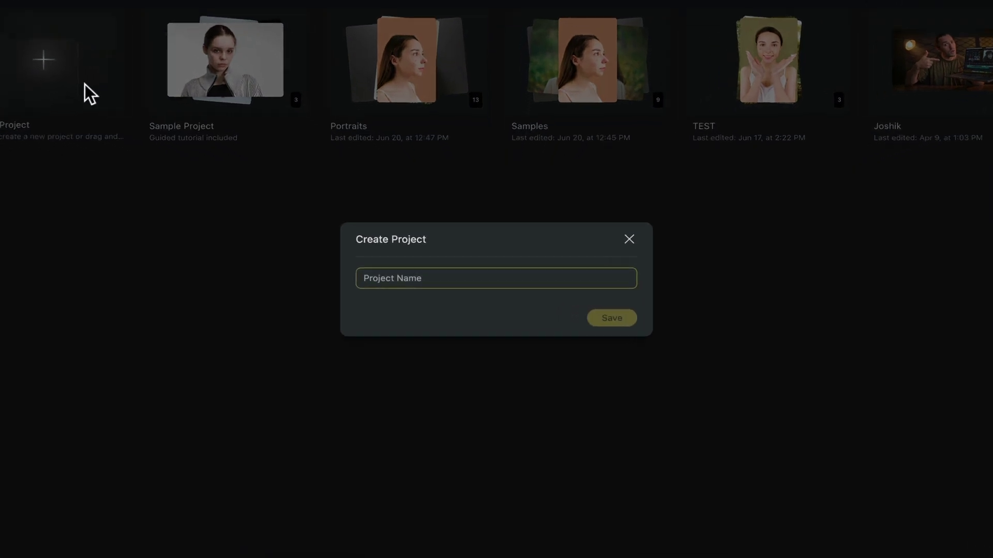
{"action": "type", "text": "Portraits_B"}
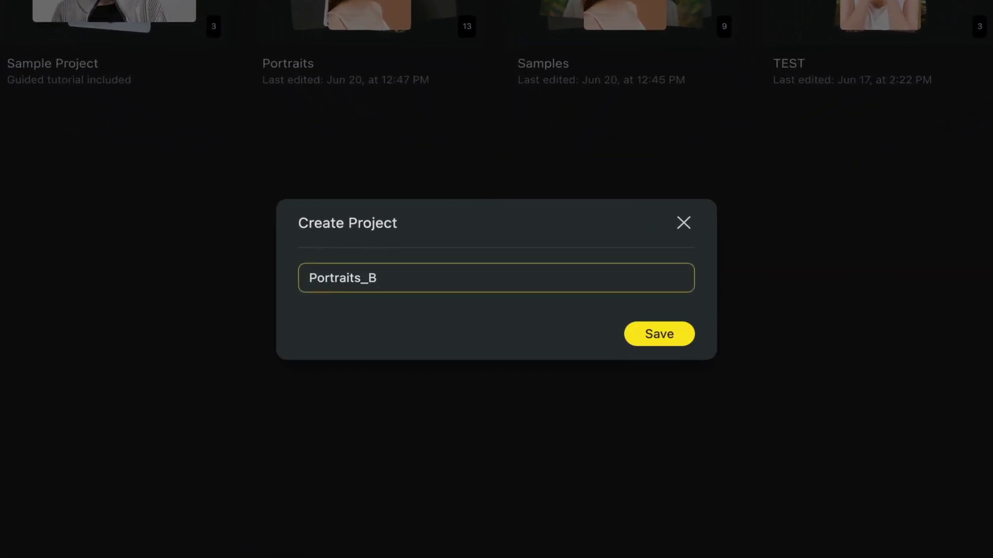
{"action": "left_click", "coordinate": [659, 334]}
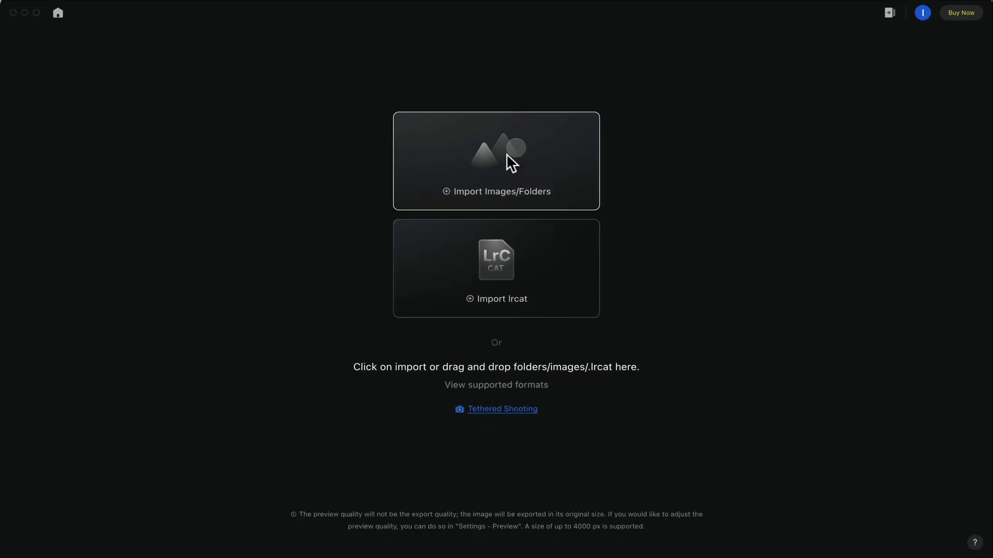
Step: Import the ten selected portrait photos into the Portraits_B project
{"action": "left_click", "coordinate": [507, 155]}
{"action": "left_click", "coordinate": [693, 383]}
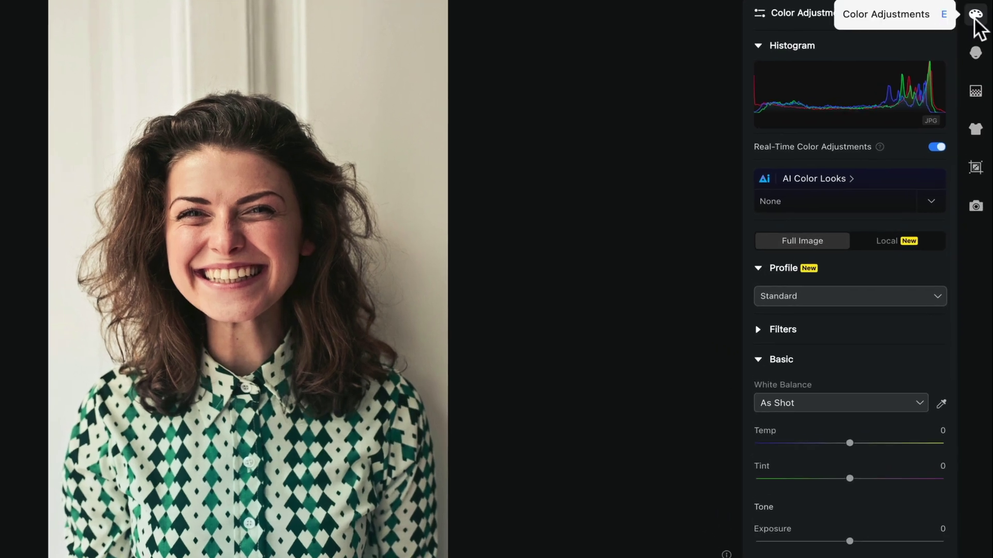
Step: Preview the Neutral, Vivid Light, Pure Love, Olive Green Film and Nile Blue Film AI looks on the portrait
{"action": "left_click", "coordinate": [816, 179]}
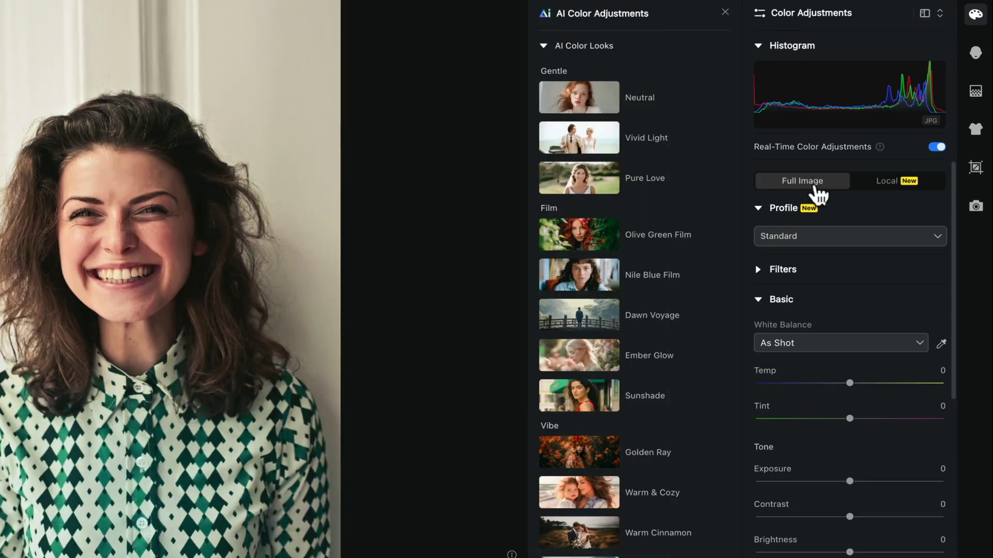
{"action": "left_click", "coordinate": [603, 93]}
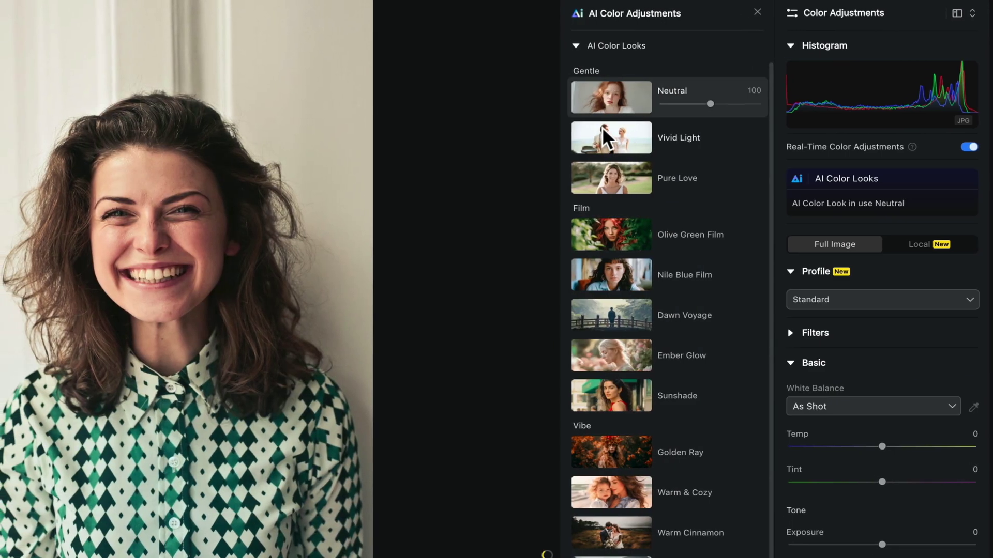
{"action": "left_click", "coordinate": [594, 138]}
{"action": "left_click", "coordinate": [595, 177]}
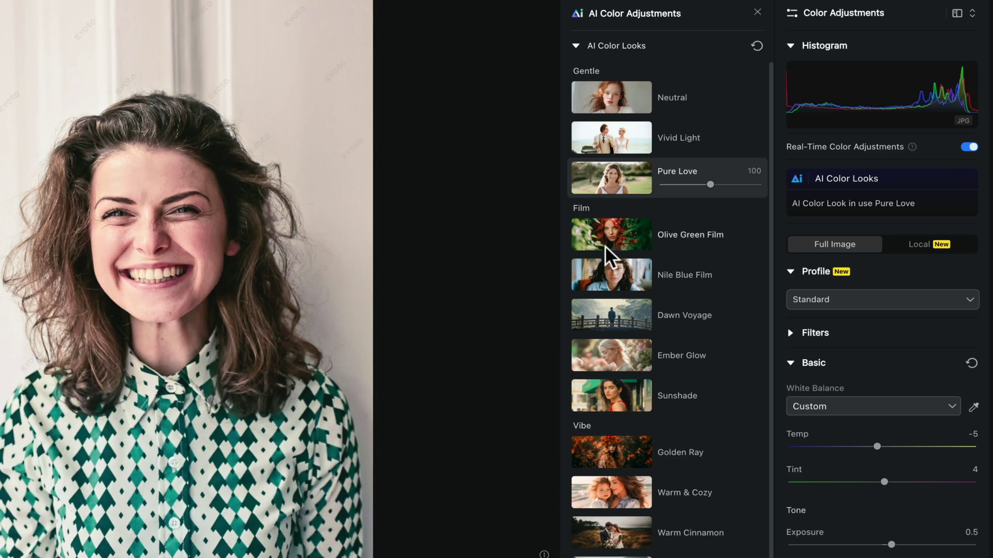
{"action": "left_click", "coordinate": [606, 241]}
{"action": "left_click", "coordinate": [612, 279]}
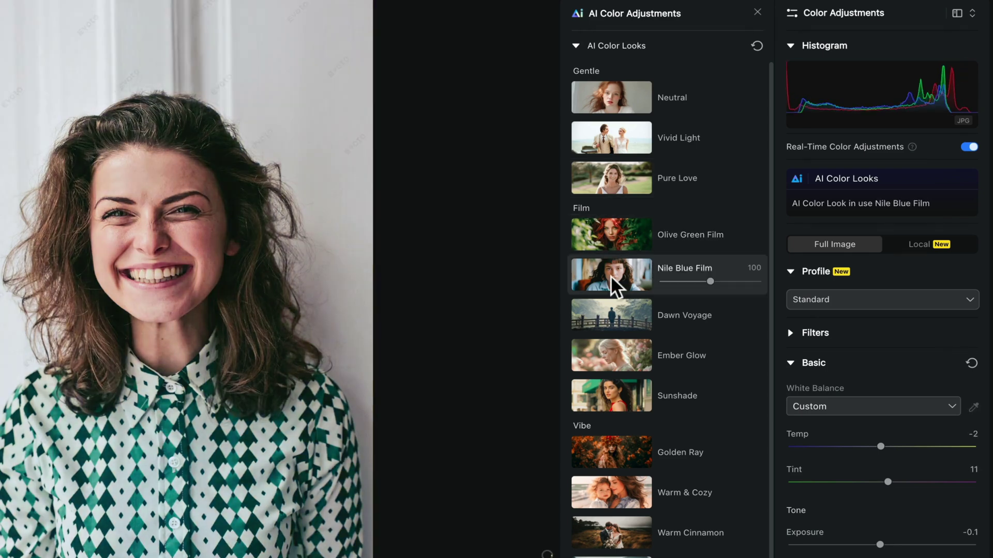
{"action": "left_click", "coordinate": [628, 241]}
{"action": "mouse_move", "coordinate": [712, 240]}
{"action": "left_mouse_down"}
{"action": "mouse_move", "coordinate": [676, 242]}
{"action": "mouse_move", "coordinate": [707, 243]}
{"action": "left_mouse_up"}
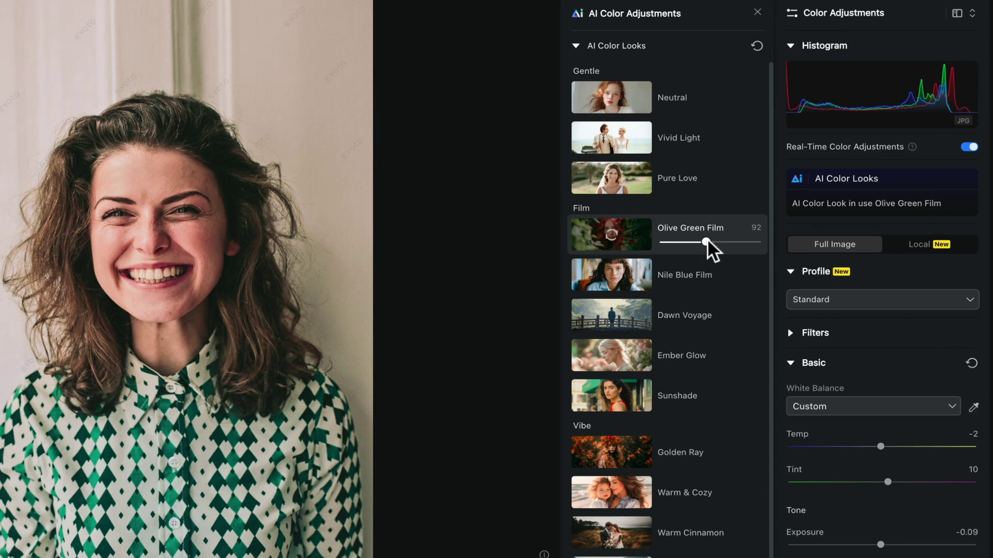
Step: Compare Ember Glow, Nile Blue Film and Dawn Voyage, then apply Warm & Cozy at 100
{"action": "left_click", "coordinate": [615, 355]}
{"action": "left_click", "coordinate": [620, 281]}
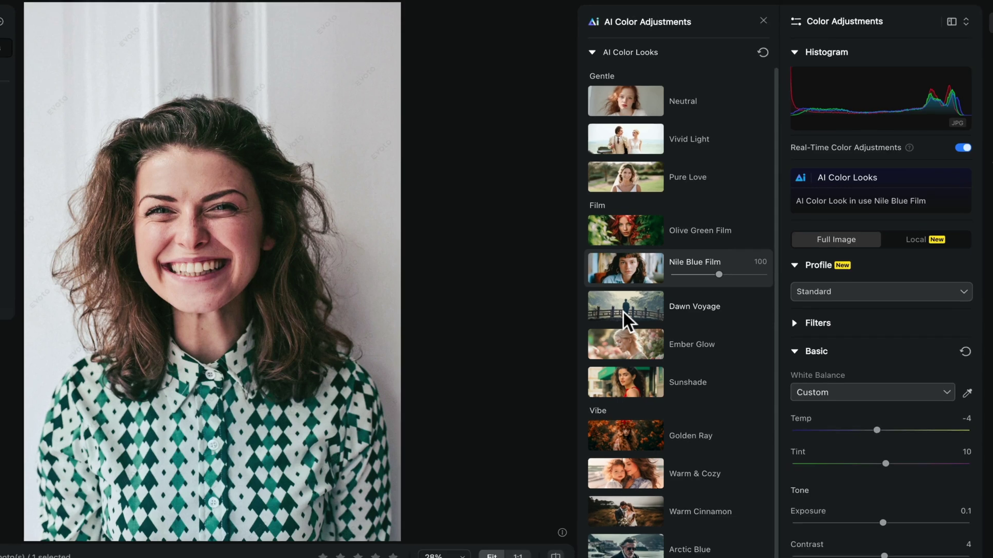
{"action": "left_click", "coordinate": [605, 321]}
{"action": "left_click", "coordinate": [613, 355]}
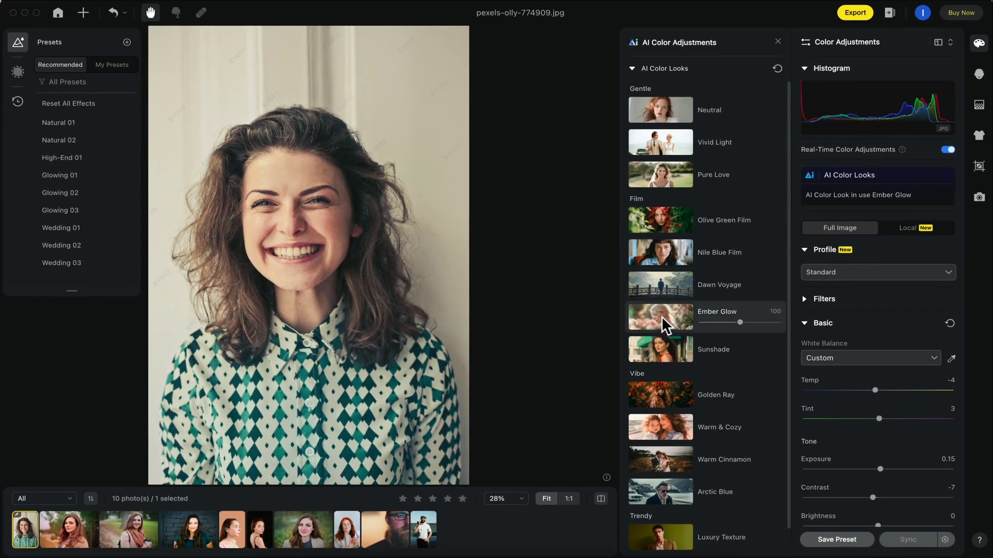
{"action": "scroll", "coordinate": [664, 326], "scroll_direction": "down", "scroll_amount": 1}
{"action": "left_click", "coordinate": [668, 400]}
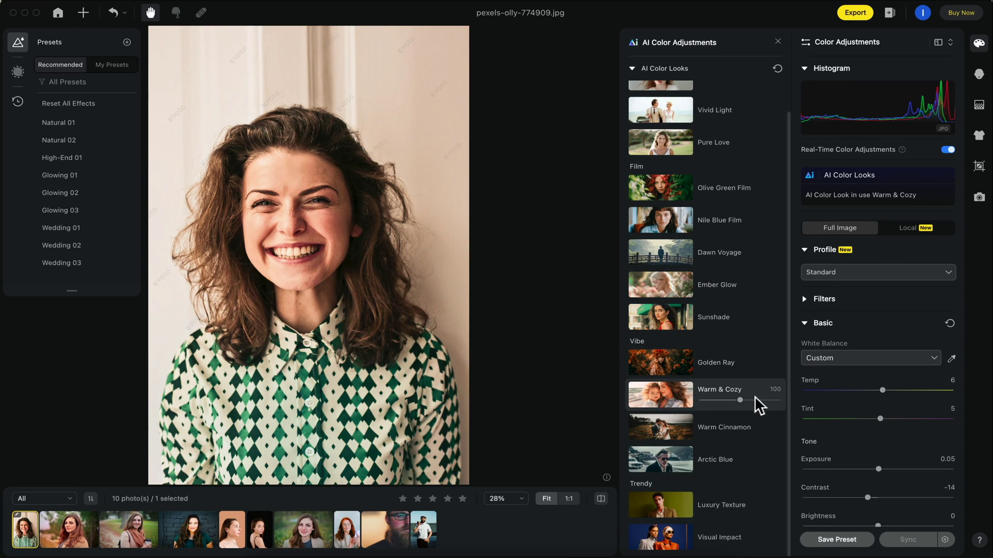
Step: Lower Warm & Cozy to 50, set Temp to 9 and Exposure to -0.4
{"action": "left_click_drag", "start_coordinate": [740, 402], "coordinate": [720, 401]}
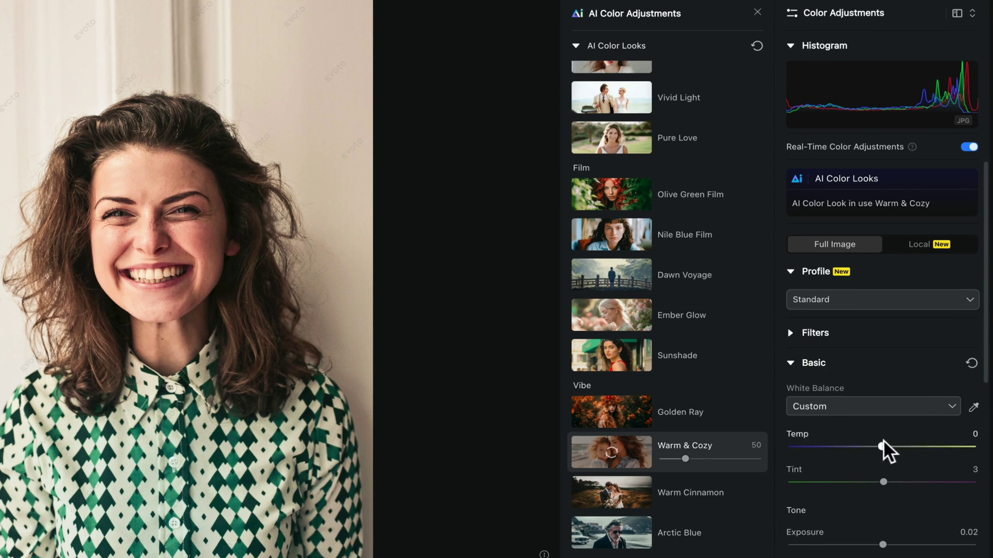
{"action": "mouse_move", "coordinate": [883, 447]}
{"action": "left_mouse_down"}
{"action": "mouse_move", "coordinate": [849, 447]}
{"action": "mouse_move", "coordinate": [903, 446]}
{"action": "mouse_move", "coordinate": [893, 446]}
{"action": "left_mouse_up"}
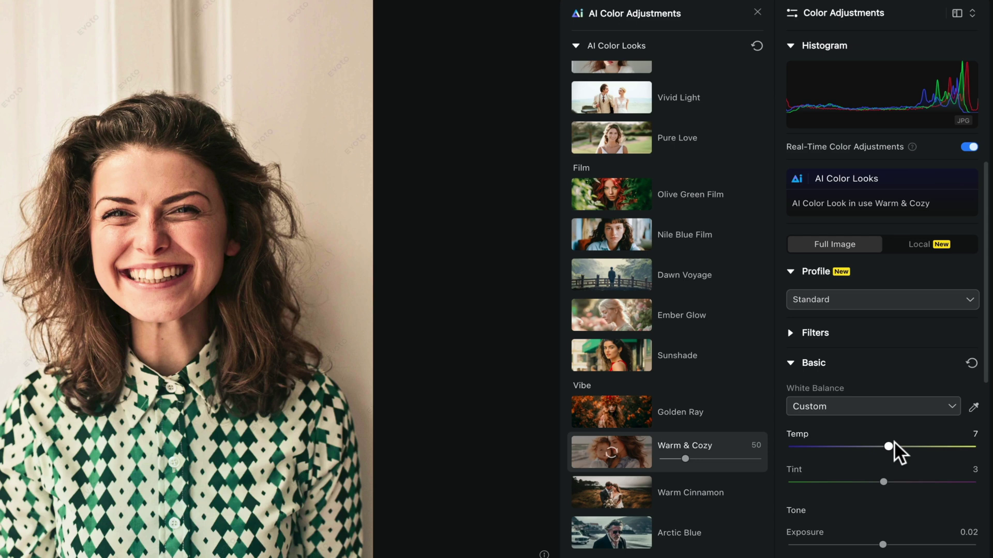
{"action": "scroll", "coordinate": [899, 453], "scroll_direction": "down", "scroll_amount": 3}
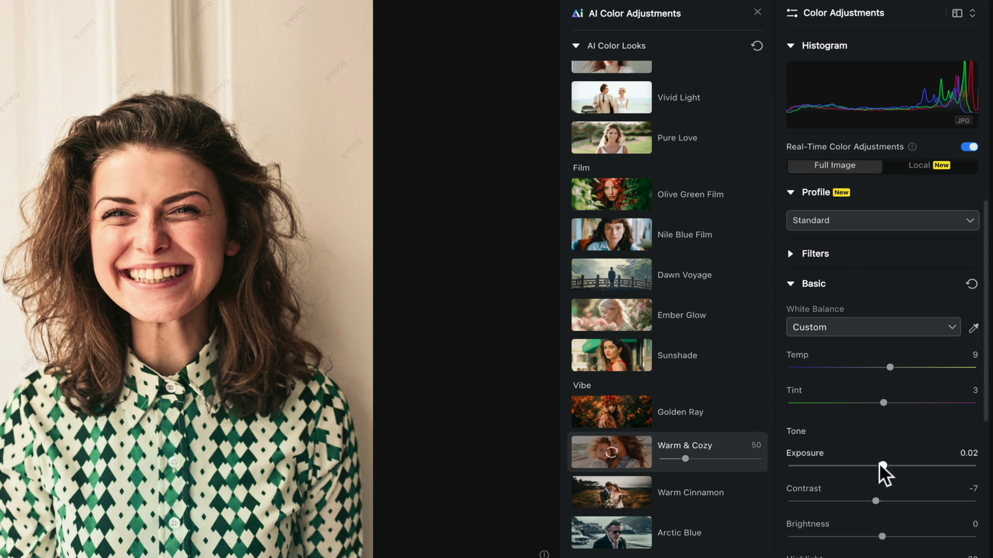
{"action": "left_click_drag", "start_coordinate": [881, 465], "coordinate": [874, 465]}
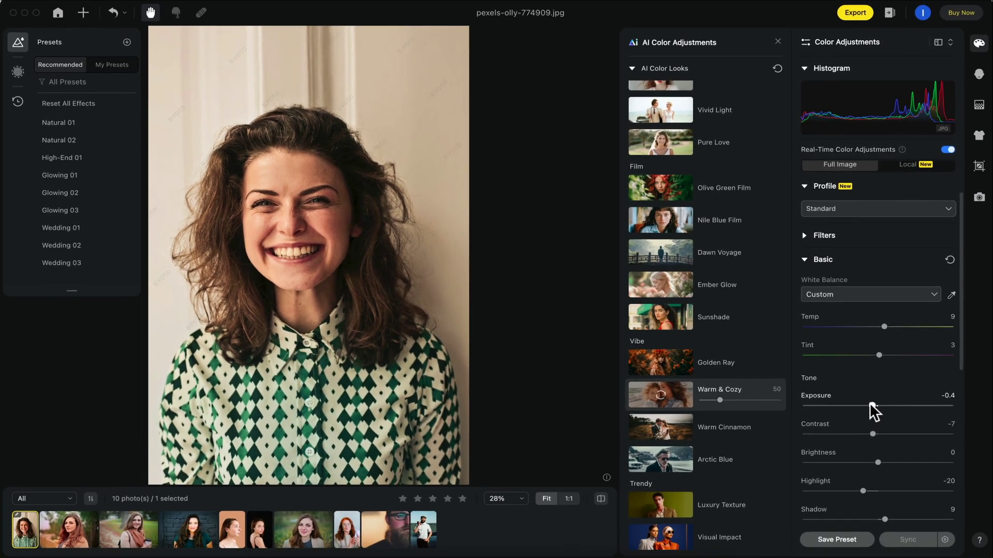
{"action": "scroll", "coordinate": [870, 406], "scroll_direction": "down", "scroll_amount": 2}
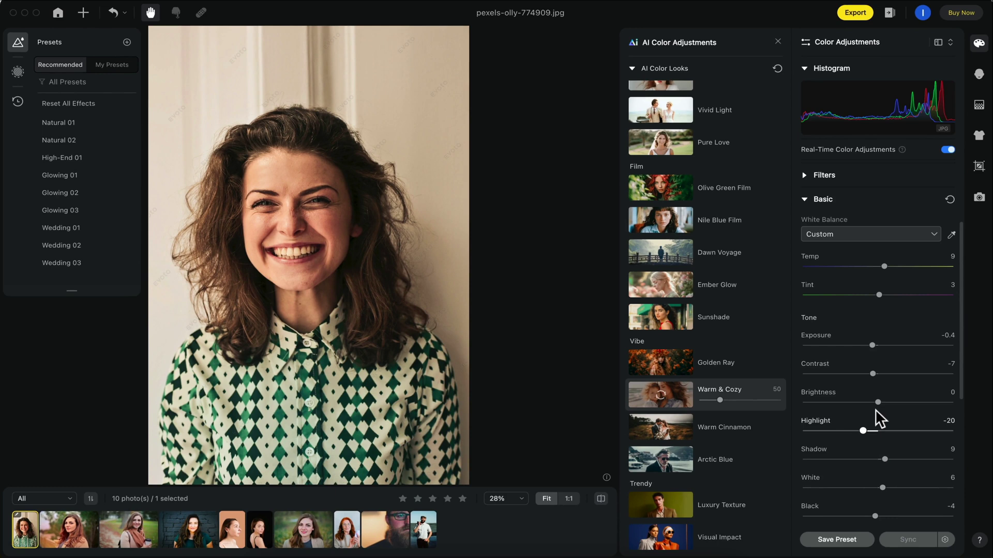
{"action": "scroll", "coordinate": [885, 437], "scroll_direction": "down", "scroll_amount": 3}
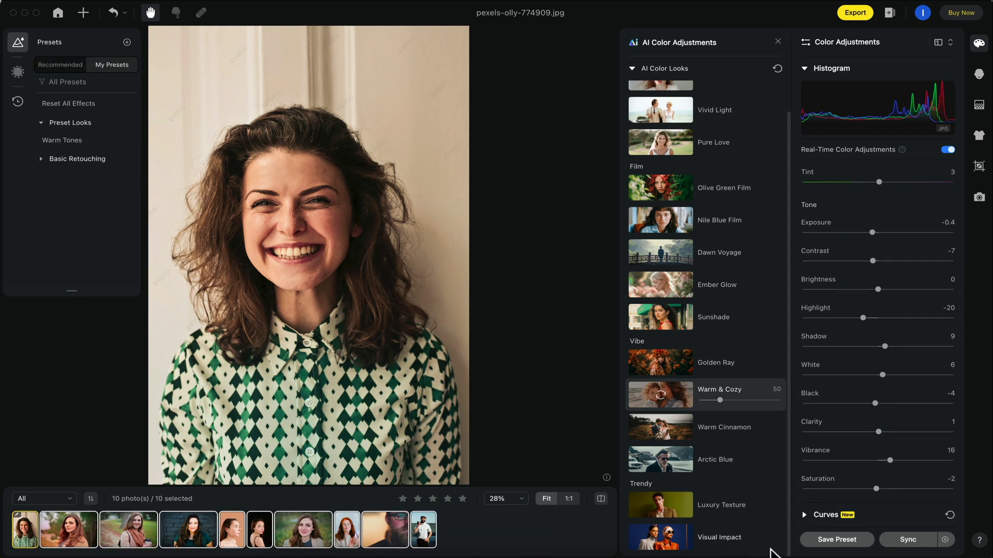
Step: Sync the edits, check each filmstrip portrait's values, and bring up Sync Settings
{"action": "left_click", "coordinate": [909, 542]}
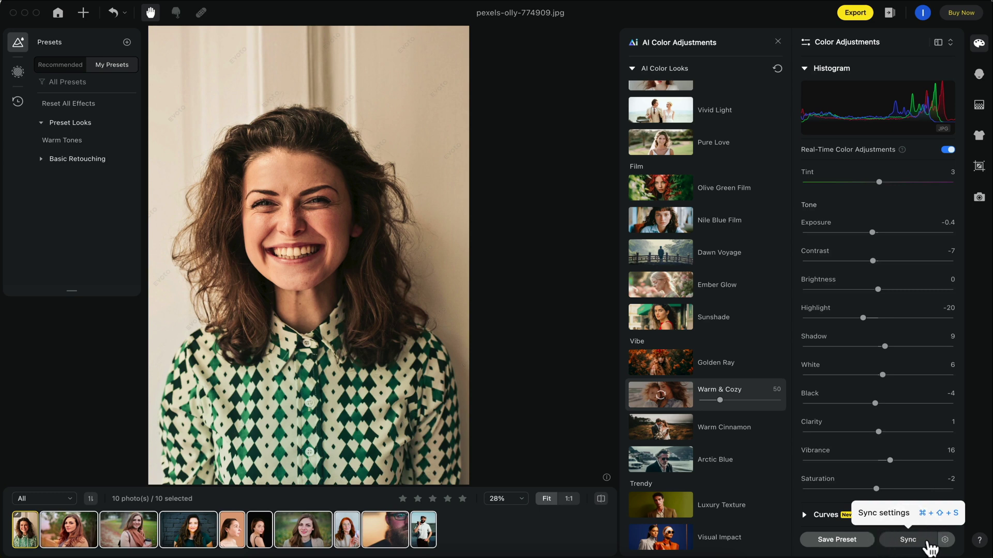
{"action": "left_click", "coordinate": [188, 530]}
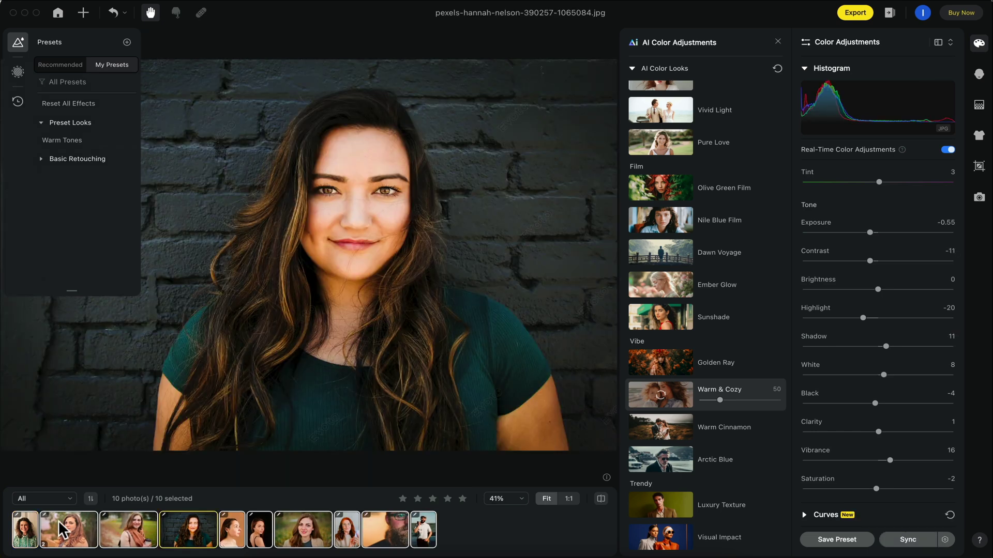
{"action": "left_click", "coordinate": [78, 530]}
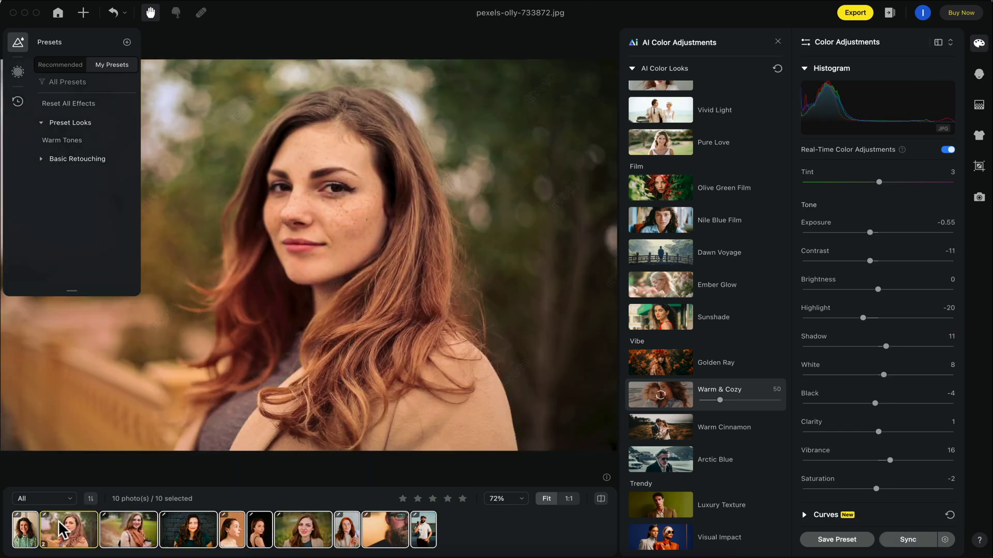
{"action": "left_click", "coordinate": [120, 533]}
{"action": "left_click", "coordinate": [189, 530]}
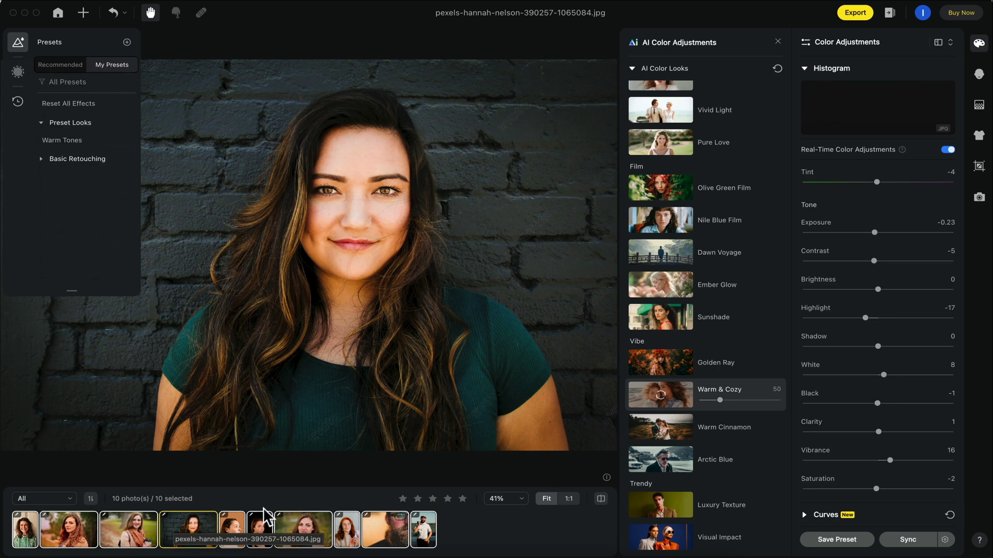
{"action": "left_click", "coordinate": [318, 532]}
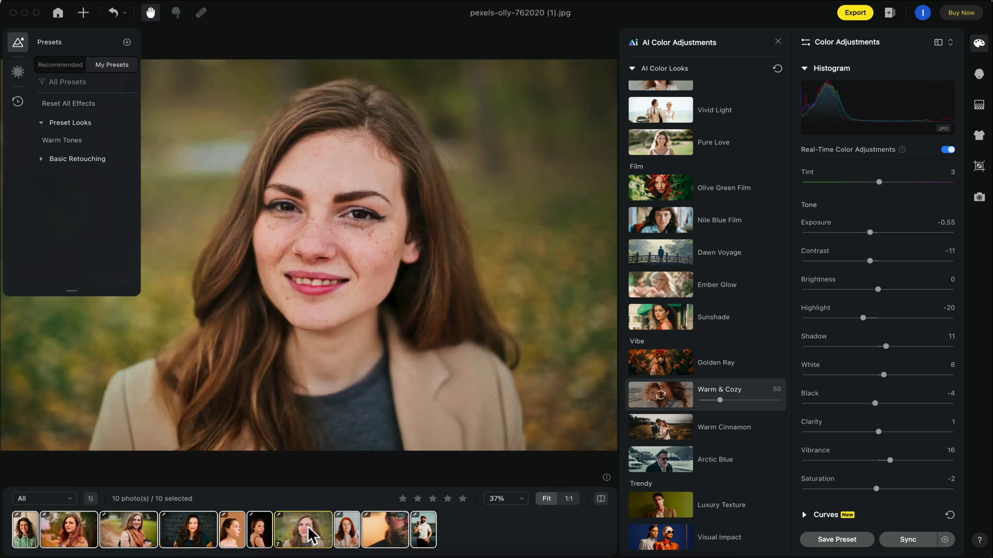
{"action": "left_click", "coordinate": [343, 523]}
{"action": "left_click", "coordinate": [945, 540]}
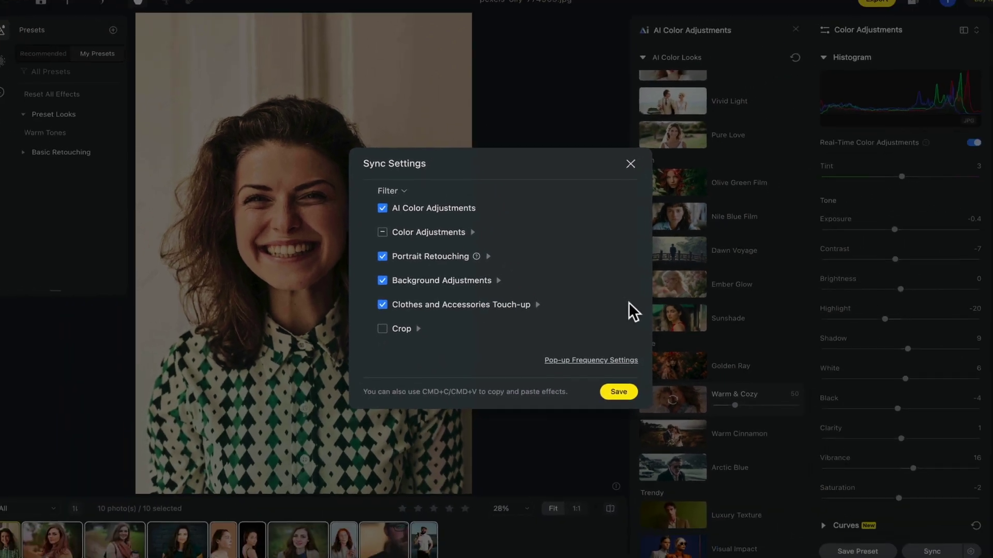
Step: Close Sync Settings and sync the Warm & Cozy edits to the other nine photos
{"action": "left_click", "coordinate": [458, 557]}
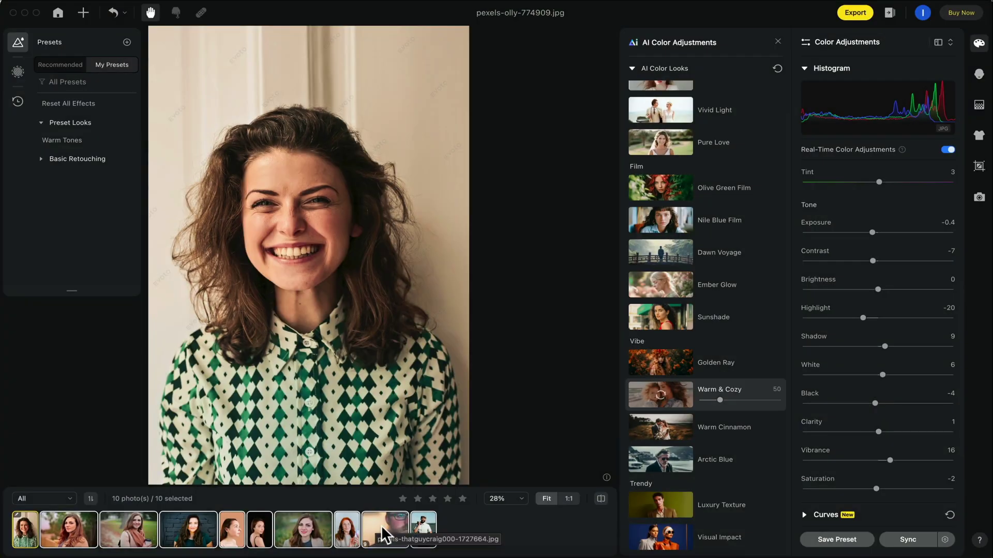
{"action": "left_click", "coordinate": [907, 543]}
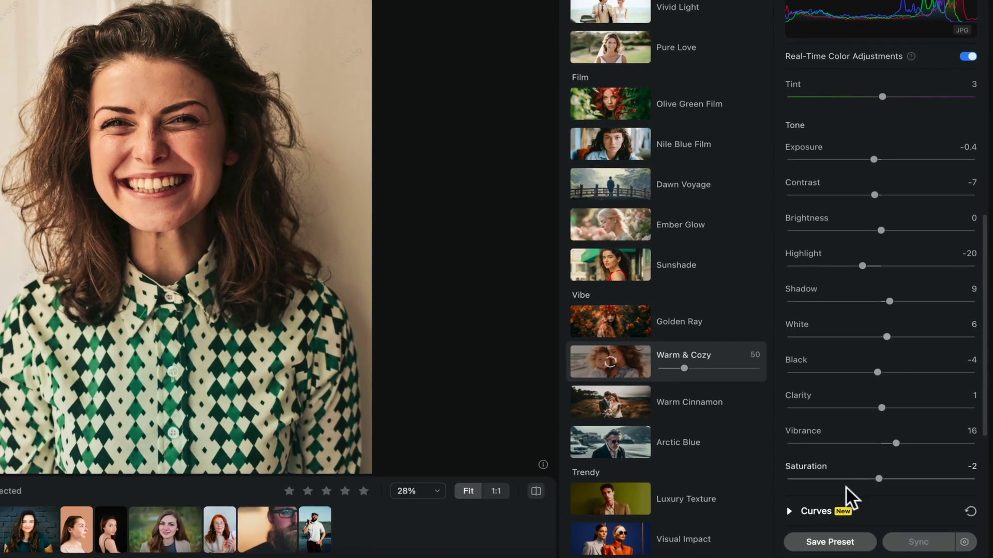
Step: Save the current look as preset 'Warm Tones' in a new 'Preset Looks' group
{"action": "left_click", "coordinate": [826, 542]}
{"action": "triple_click", "coordinate": [284, 110]}
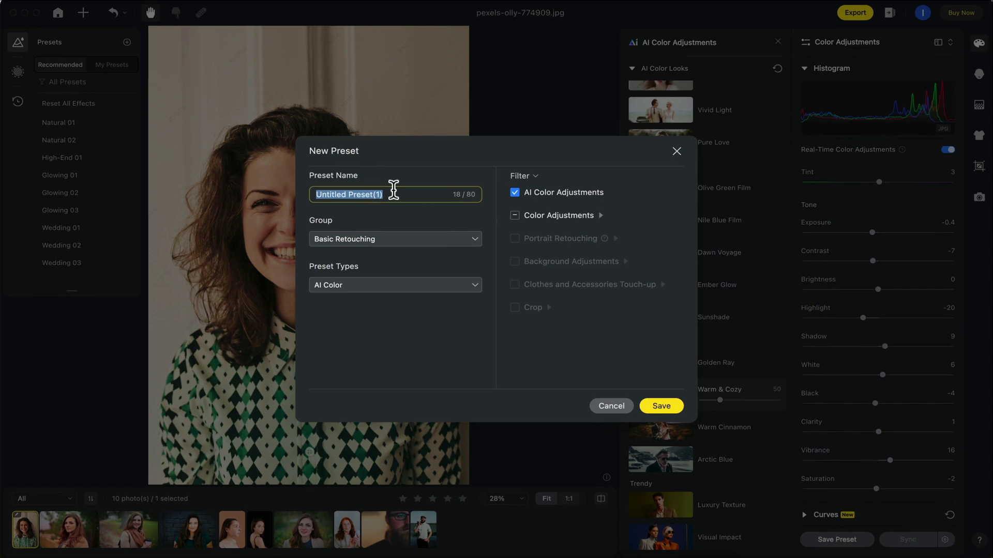
{"action": "type", "text": "Wa"}
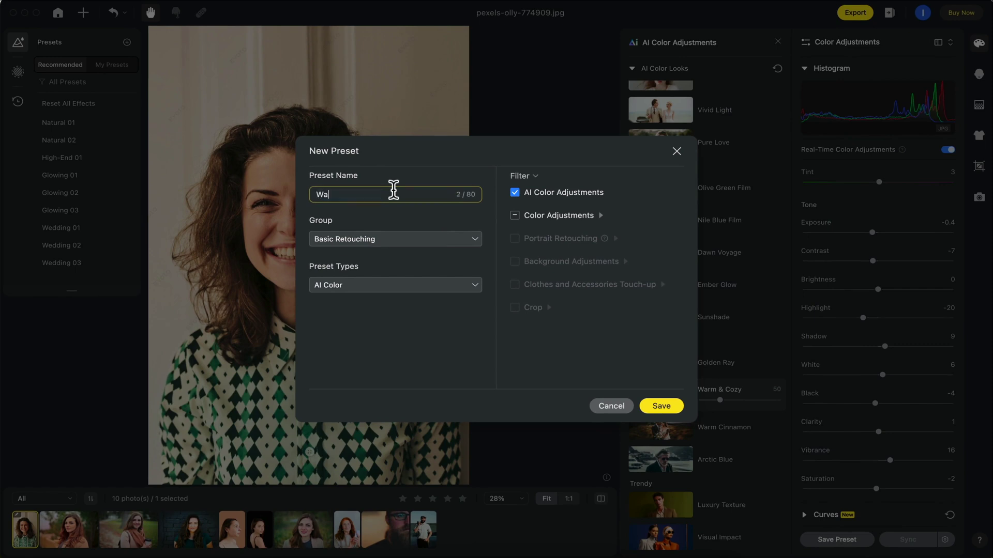
{"action": "type", "text": "rm Tones"}
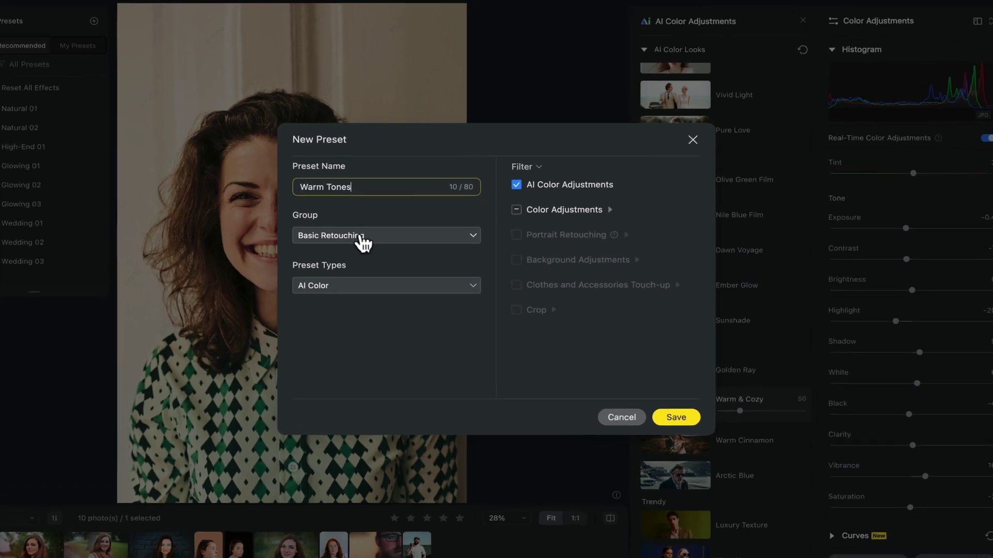
{"action": "left_click", "coordinate": [374, 238]}
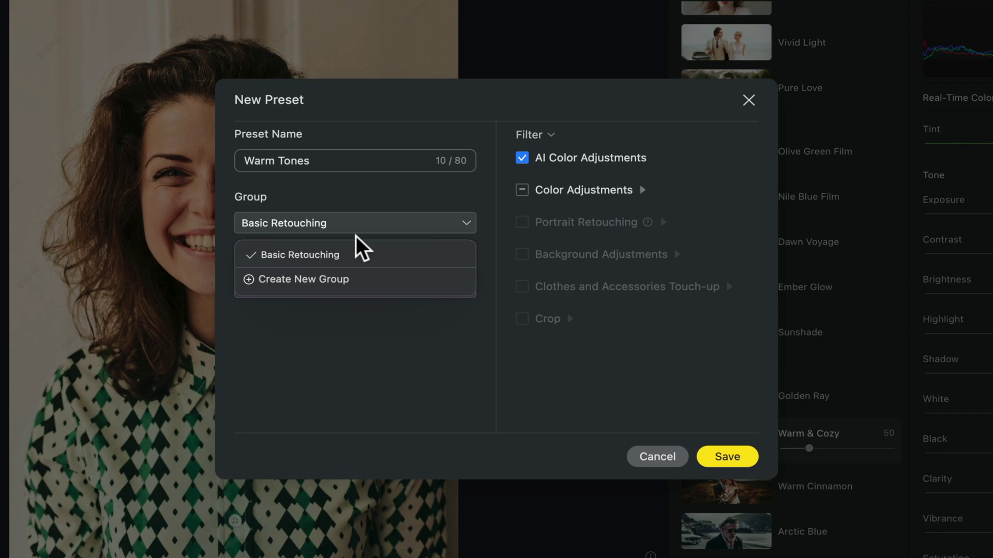
{"action": "left_click", "coordinate": [397, 280]}
{"action": "type", "text": "Preset Looks"}
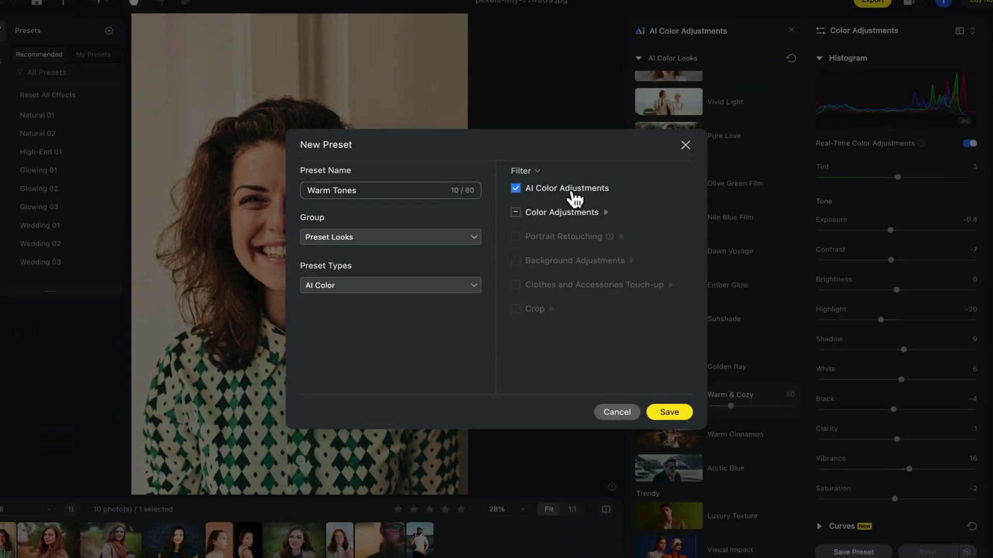
{"action": "left_click", "coordinate": [727, 457]}
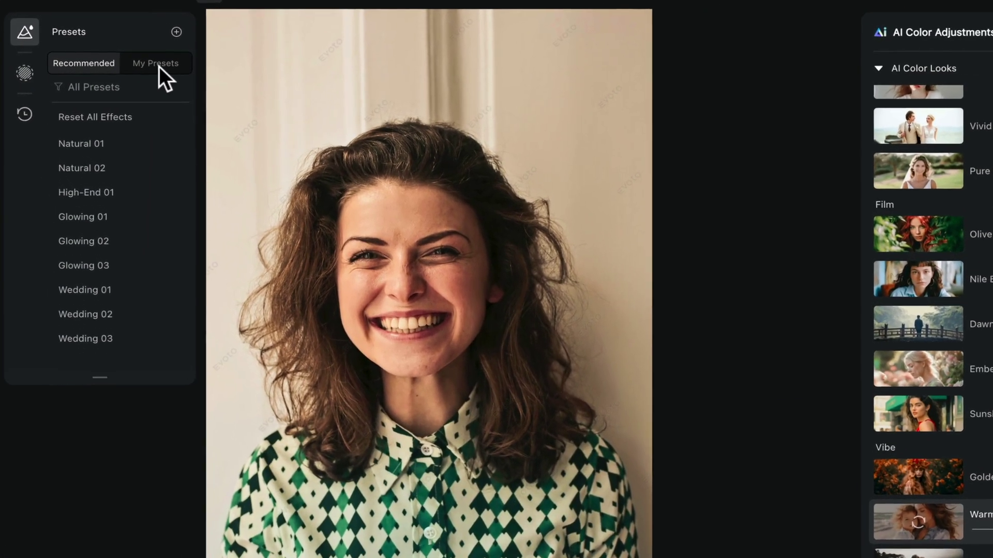
Step: Check My Presets for Warm Tones, select all ten photos and open Export Settings
{"action": "left_click", "coordinate": [159, 66]}
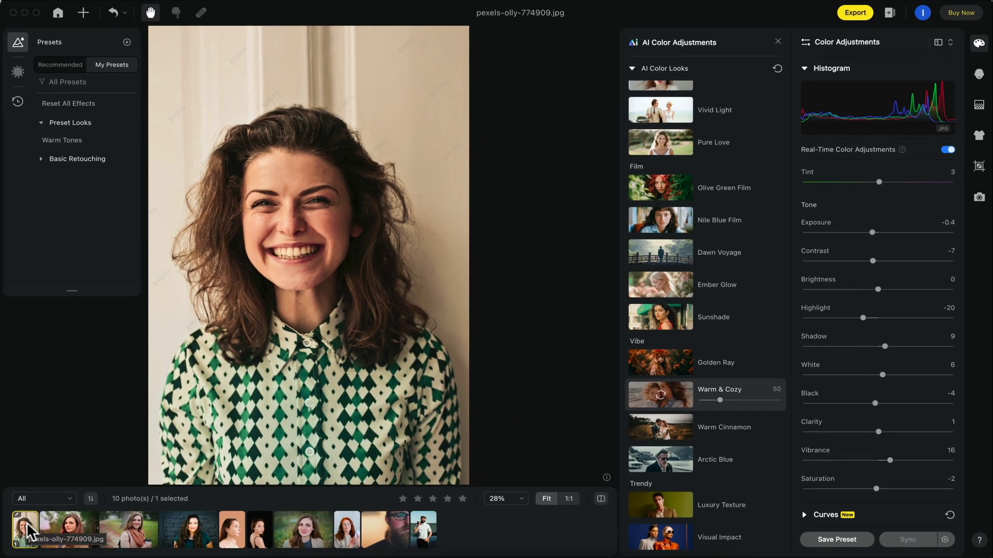
{"action": "left_click", "coordinate": [56, 533]}
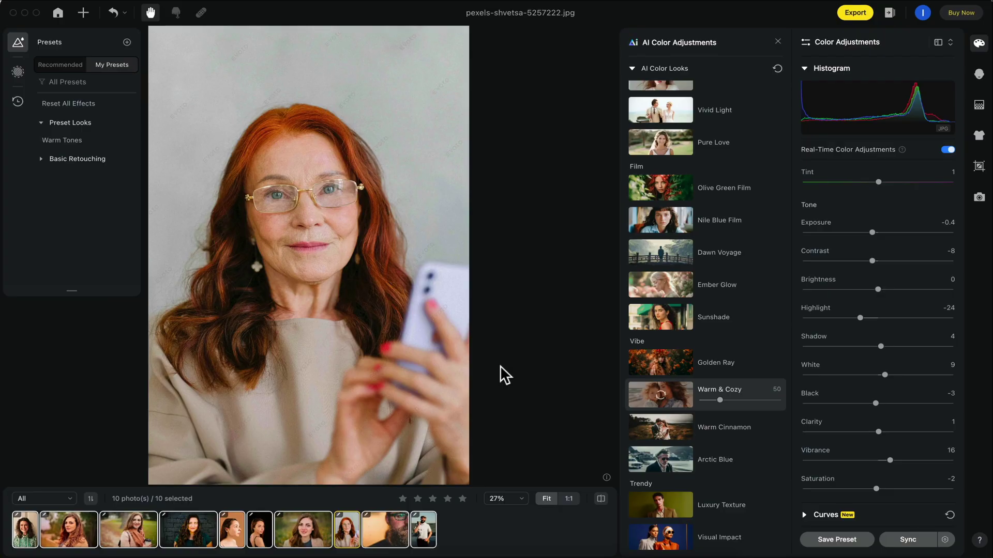
{"action": "left_click", "coordinate": [856, 14]}
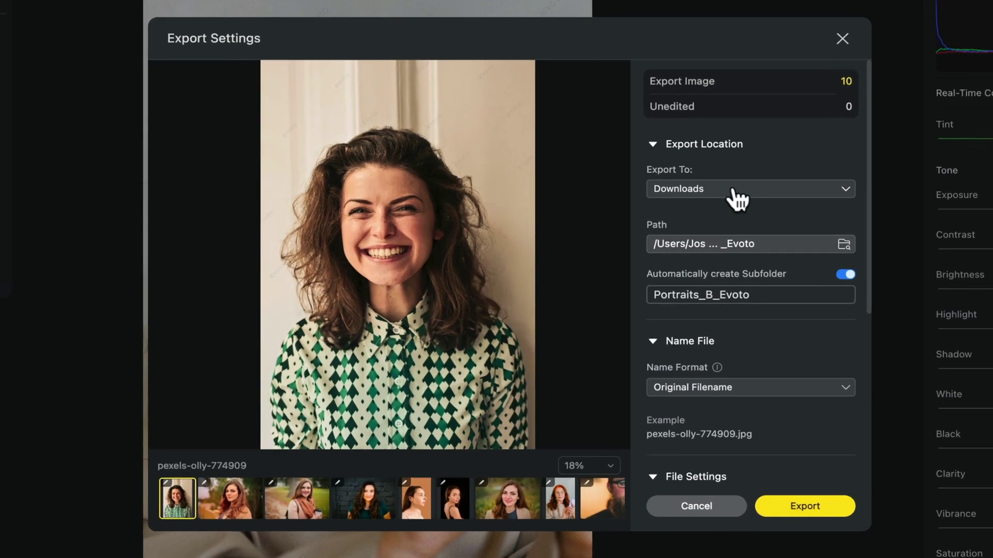
Step: Export all ten photos as JPG with the watermark option turned on
{"action": "scroll", "coordinate": [737, 199], "scroll_direction": "down", "scroll_amount": 5}
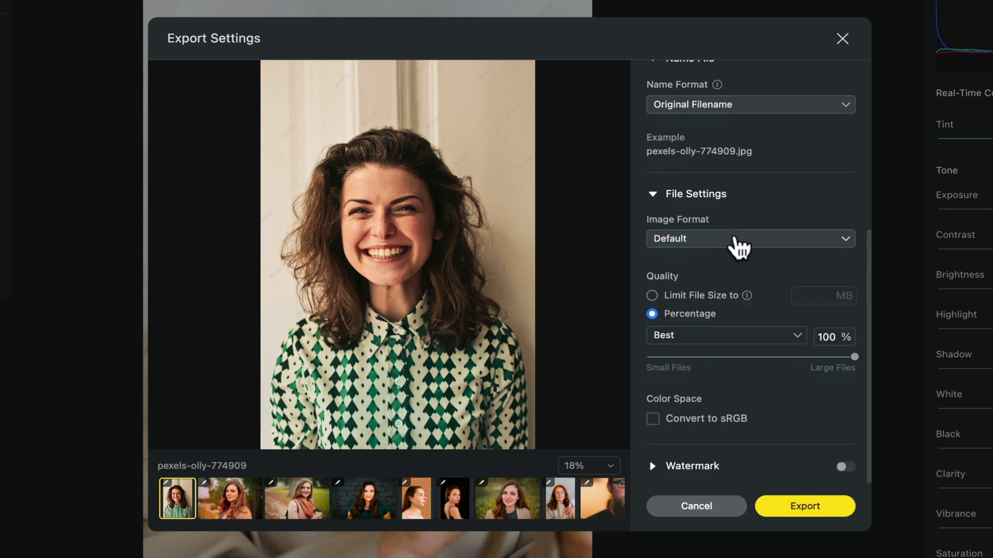
{"action": "left_click", "coordinate": [738, 243]}
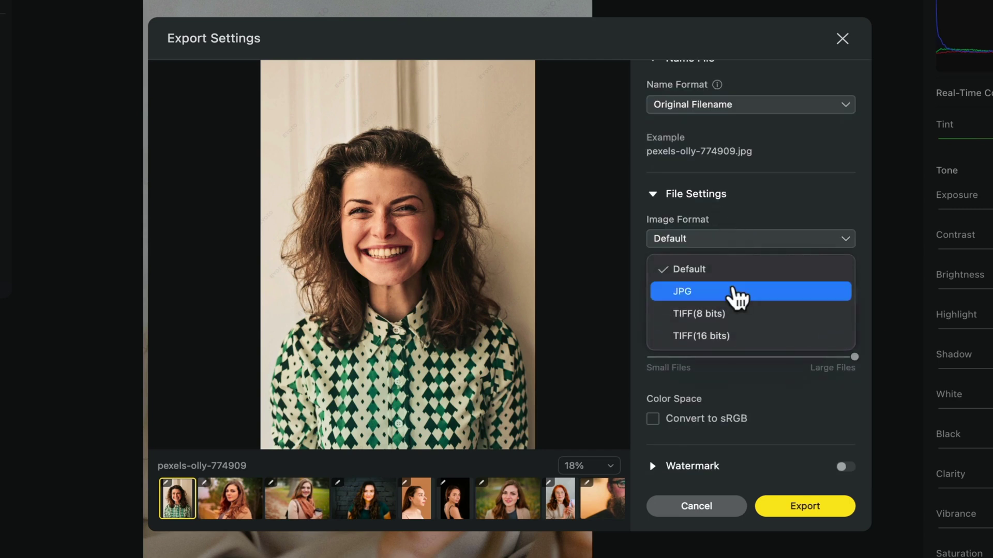
{"action": "left_click", "coordinate": [737, 293]}
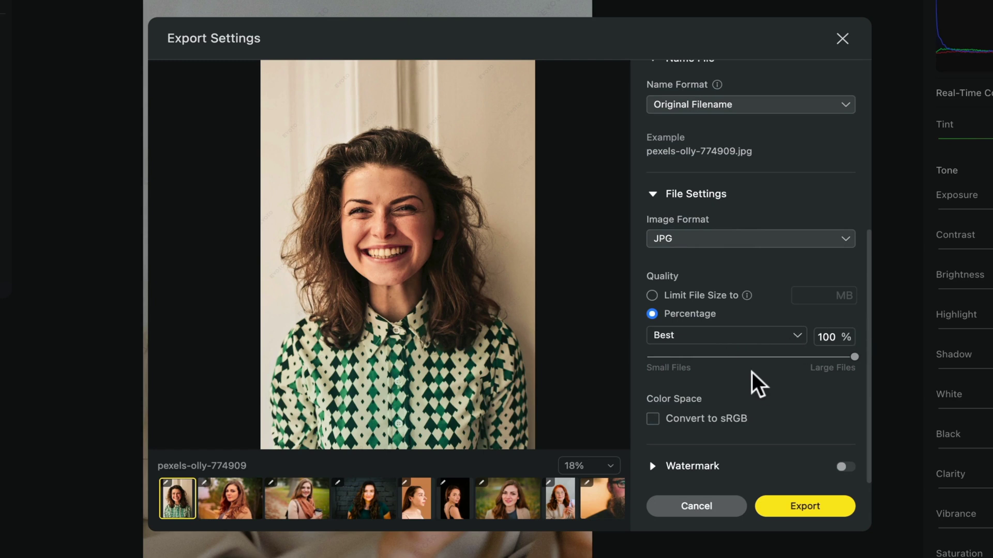
{"action": "left_click", "coordinate": [653, 465]}
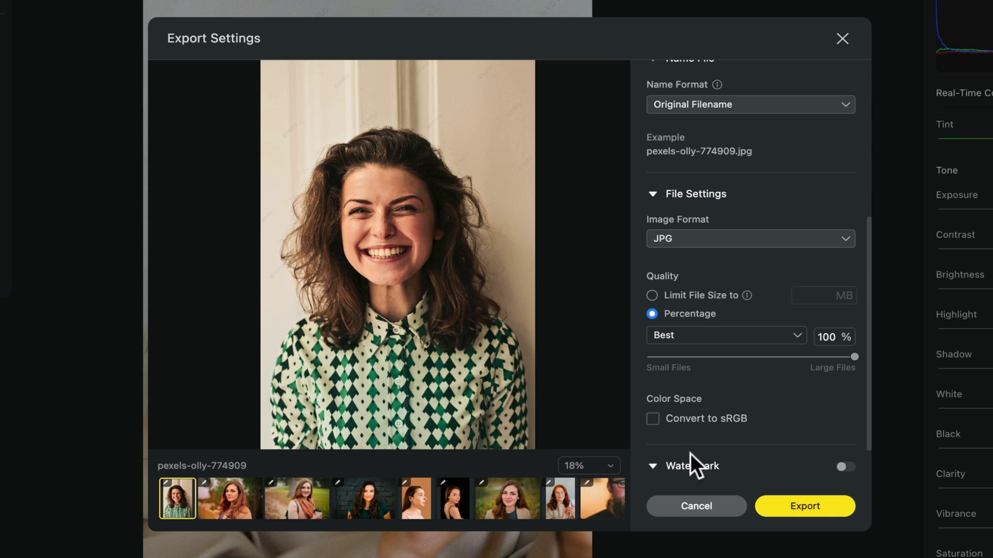
{"action": "scroll", "coordinate": [829, 440], "scroll_direction": "down", "scroll_amount": 1}
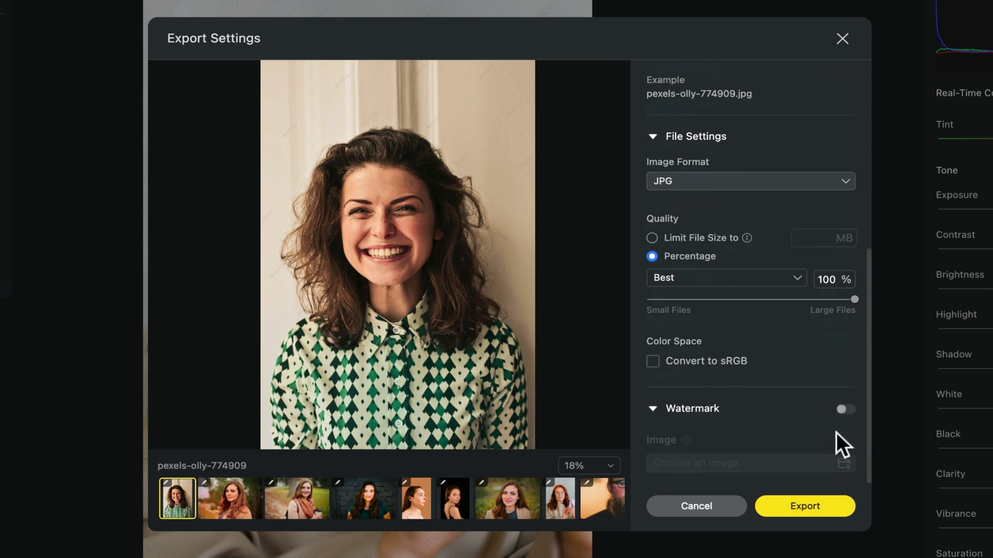
{"action": "left_click", "coordinate": [843, 409]}
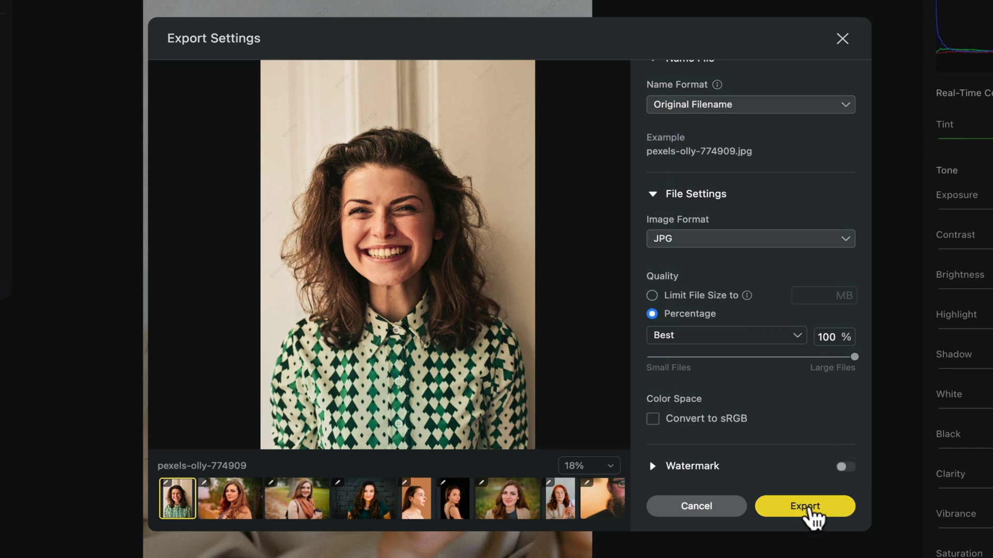
{"action": "left_click", "coordinate": [809, 506]}
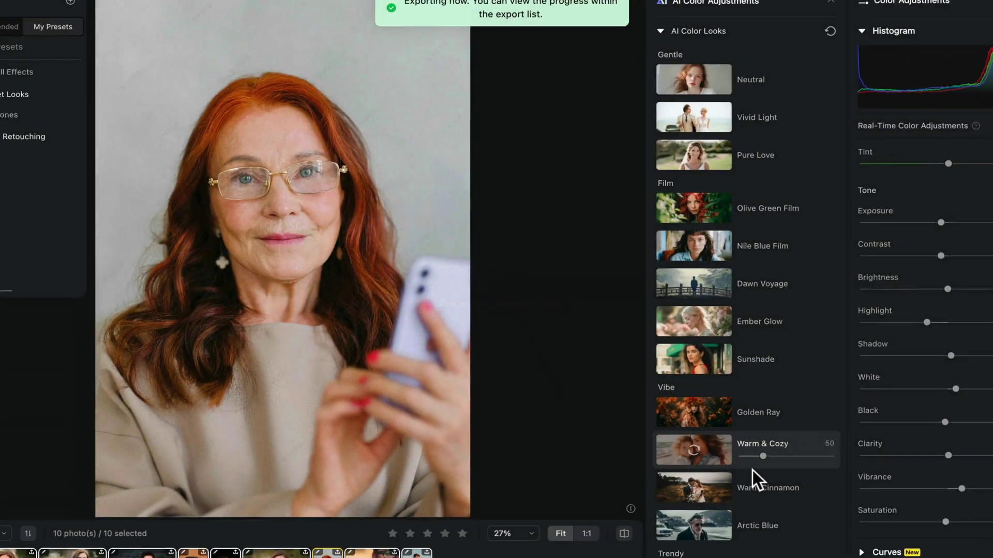